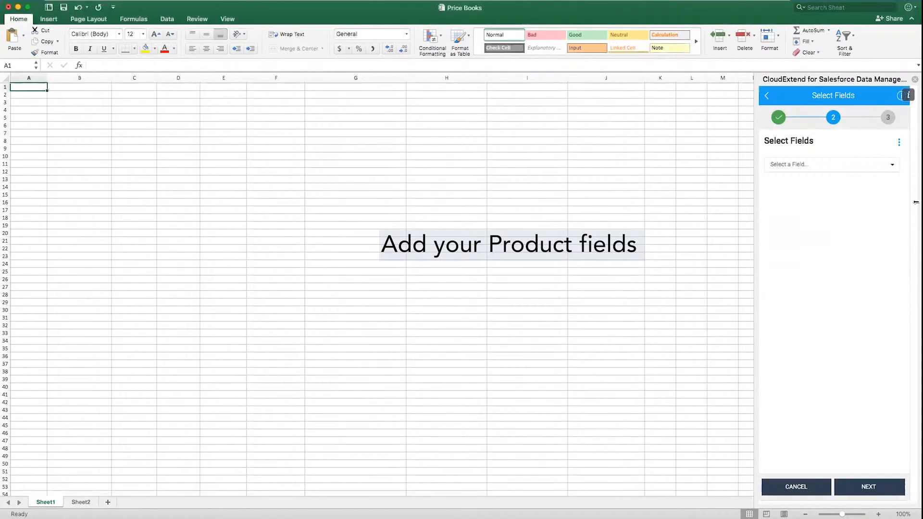
Step: Add the Product Name and Product Code fields to the template
{"action": "left_click", "coordinate": [824, 166]}
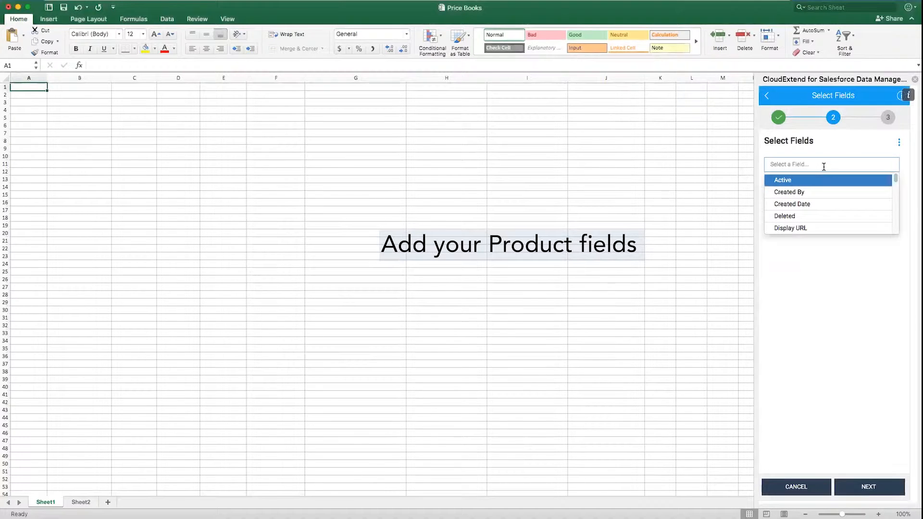
{"action": "type", "text": "name"}
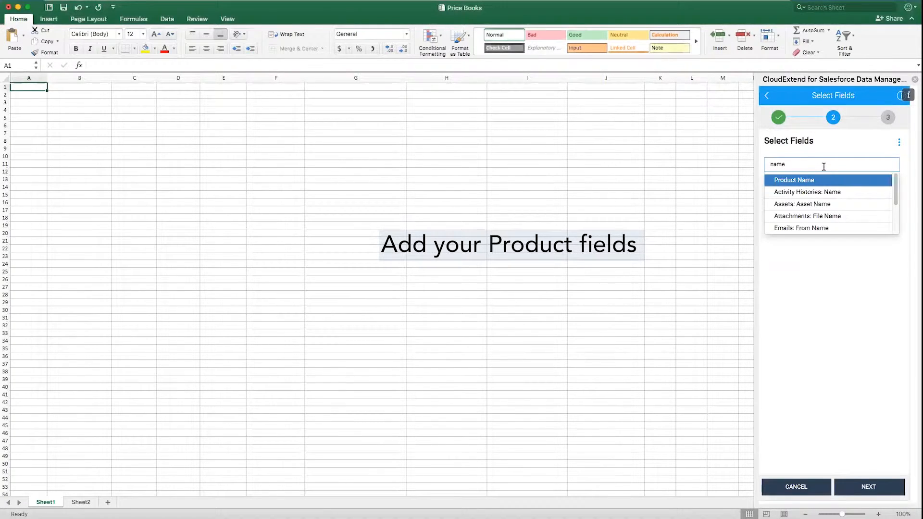
{"action": "left_click", "coordinate": [809, 180]}
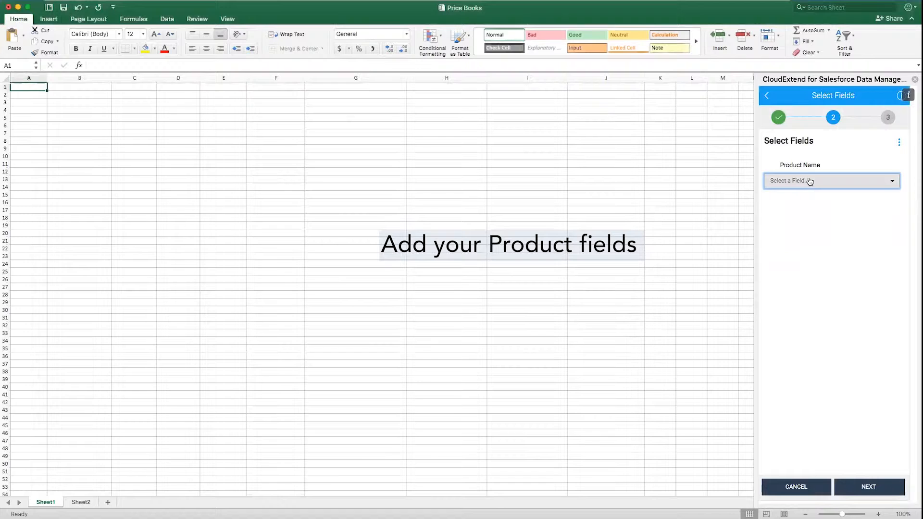
{"action": "left_click", "coordinate": [810, 181]}
{"action": "type", "text": "cod"}
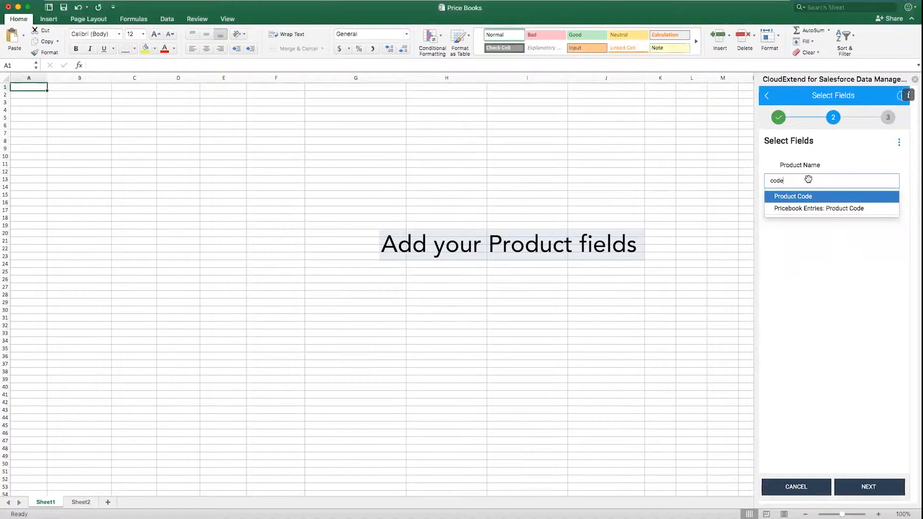
{"action": "type", "text": "e"}
{"action": "left_click", "coordinate": [802, 199]}
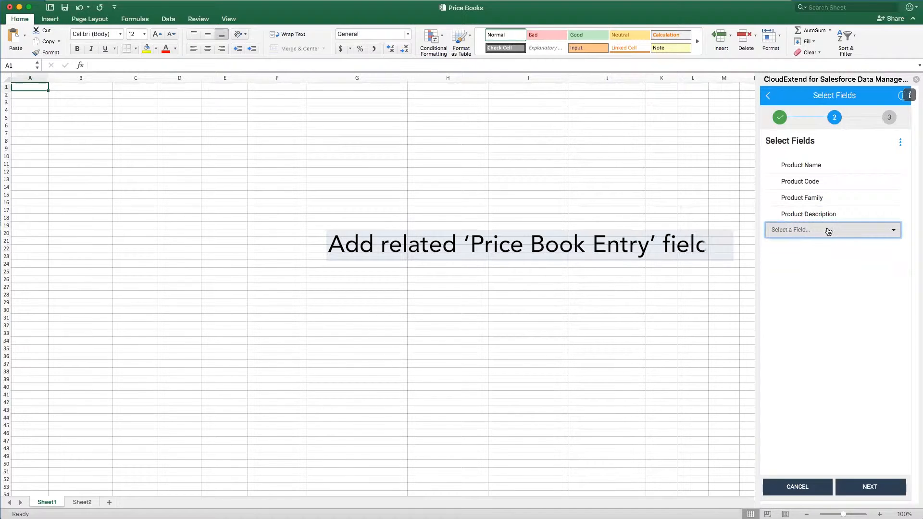
Step: Add the related fields Pricebook Entries: Price Book and Pricebook Entries: List Price to the template
{"action": "left_click", "coordinate": [829, 232]}
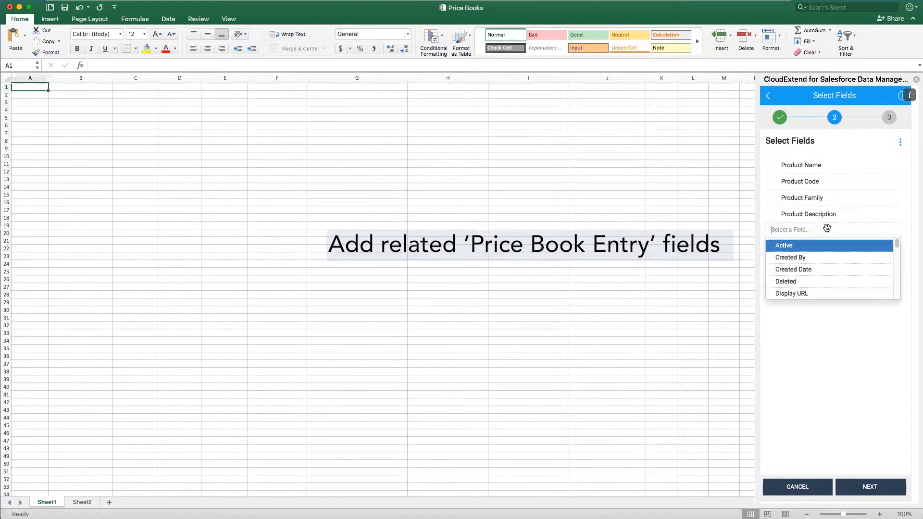
{"action": "type", "text": "price book"}
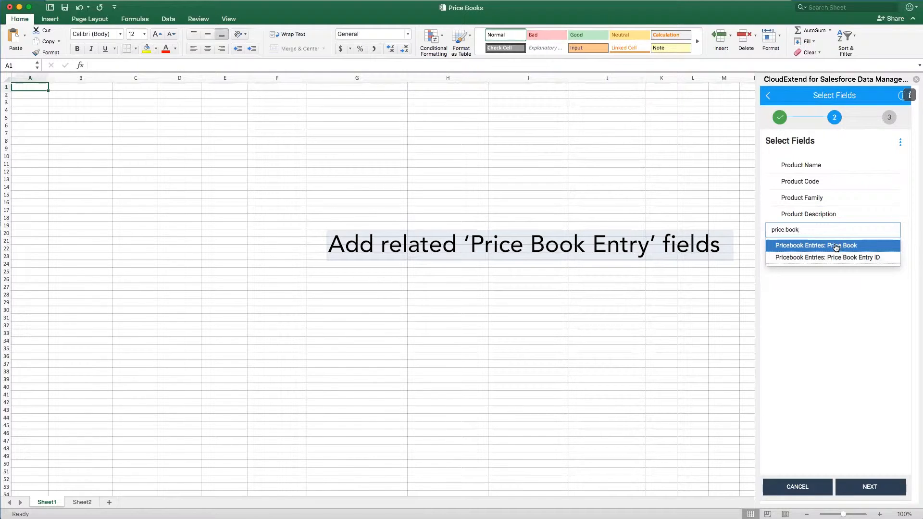
{"action": "left_click", "coordinate": [837, 245]}
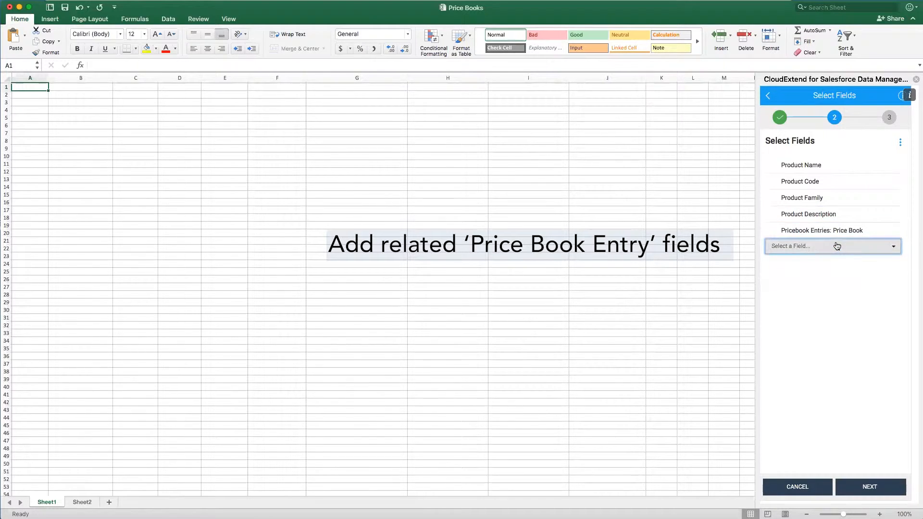
{"action": "left_click", "coordinate": [832, 246]}
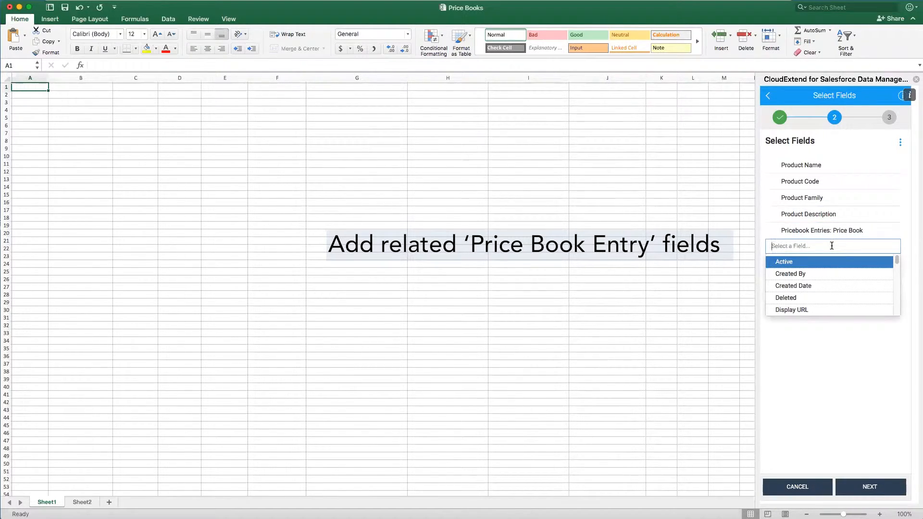
{"action": "type", "text": "list price"}
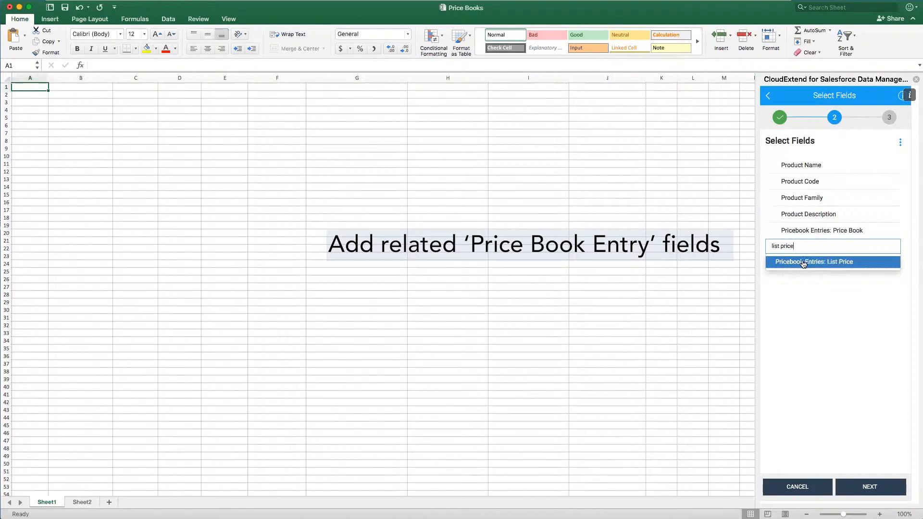
{"action": "left_click", "coordinate": [818, 263]}
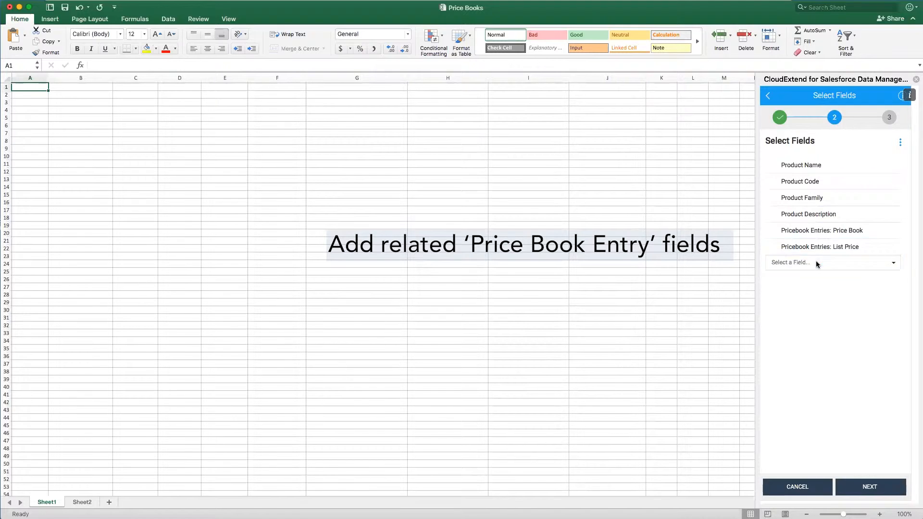
Step: Finish the field selection, name the template "New Products", and save and load it into Sheet1
{"action": "left_click", "coordinate": [855, 486]}
{"action": "left_click", "coordinate": [824, 312]}
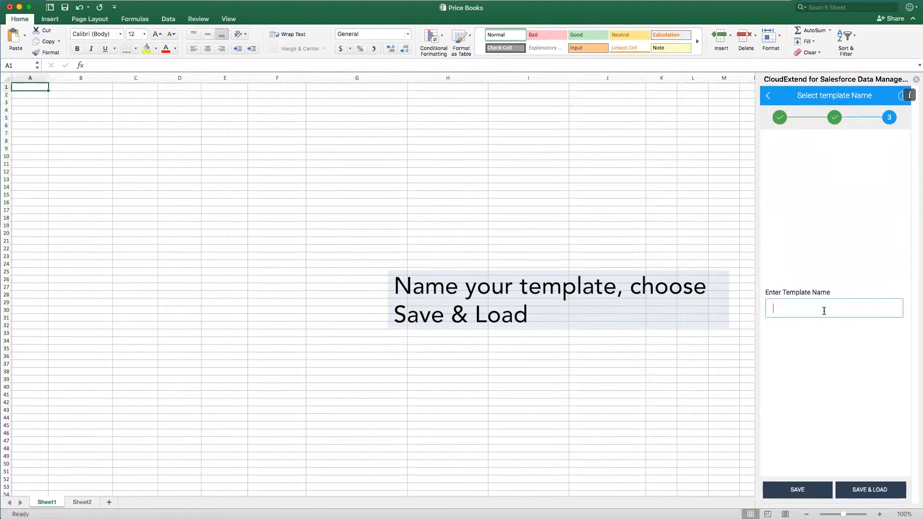
{"action": "type", "text": "New Products"}
{"action": "left_click", "coordinate": [867, 489]}
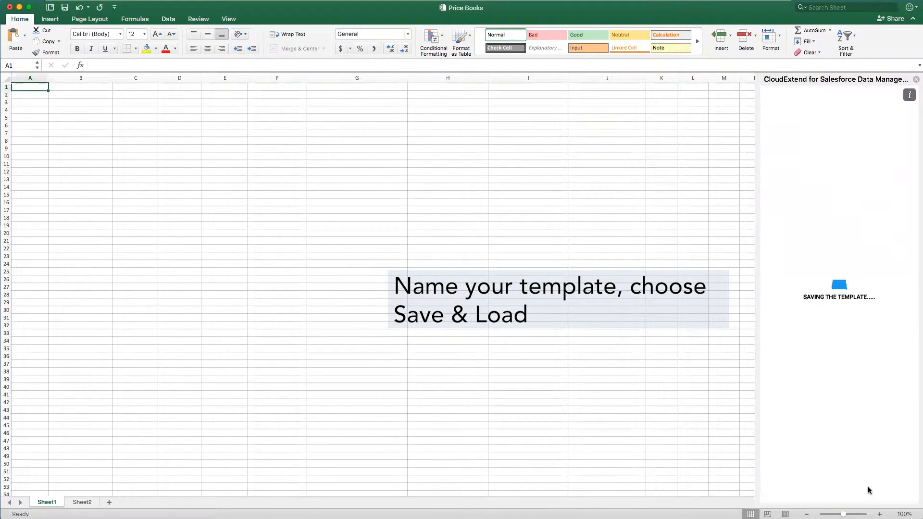
{"action": "left_click", "coordinate": [828, 311]}
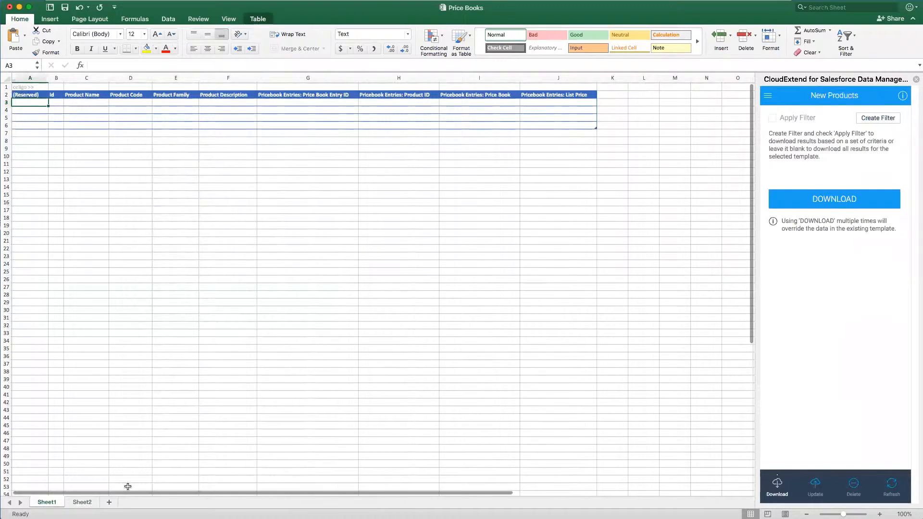
Step: Copy the prepared product data from Sheet2 into the template table on Sheet1, starting at cell C3 under Product Name
{"action": "left_click", "coordinate": [81, 503]}
{"action": "left_click_drag", "start_coordinate": [53, 96], "coordinate": [312, 324]}
{"action": "key", "text": "super+c"}
{"action": "left_click", "coordinate": [47, 502]}
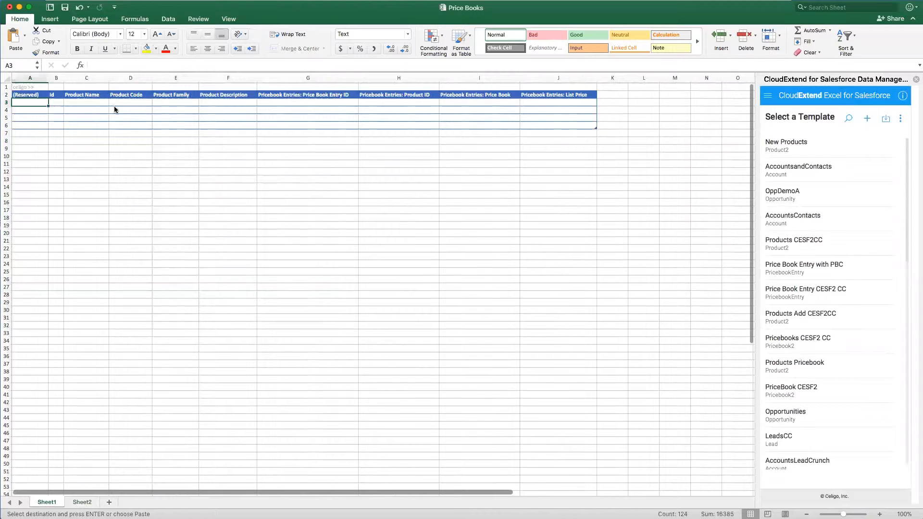
{"action": "left_click", "coordinate": [95, 105]}
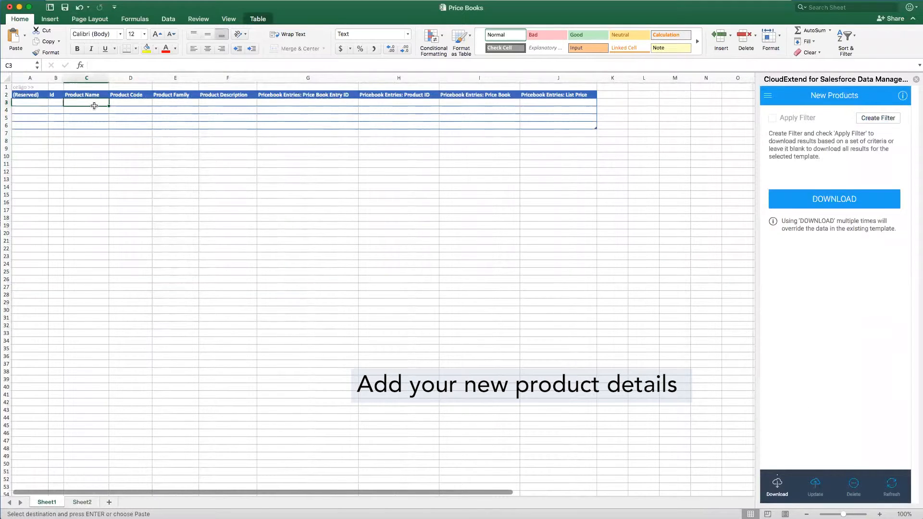
{"action": "key", "text": "super+v"}
Step: Enter Tesla as the Product Family of the first product and fill it down to all product rows
{"action": "left_click", "coordinate": [175, 102]}
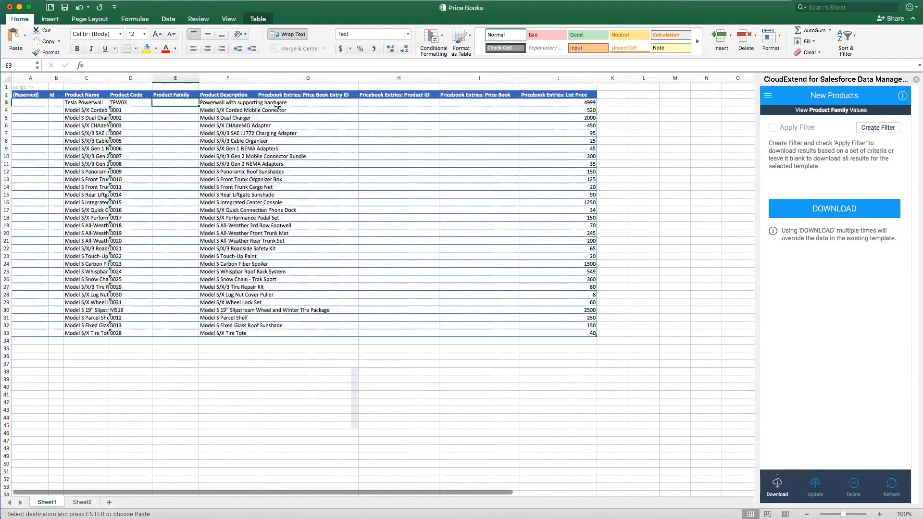
{"action": "type", "text": "tesl"}
{"action": "key", "text": "Tab"}
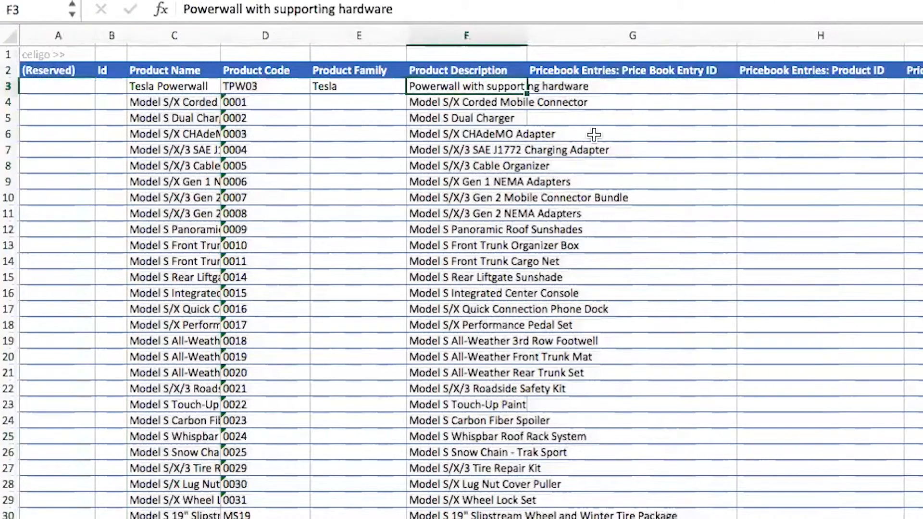
{"action": "left_click", "coordinate": [347, 97]}
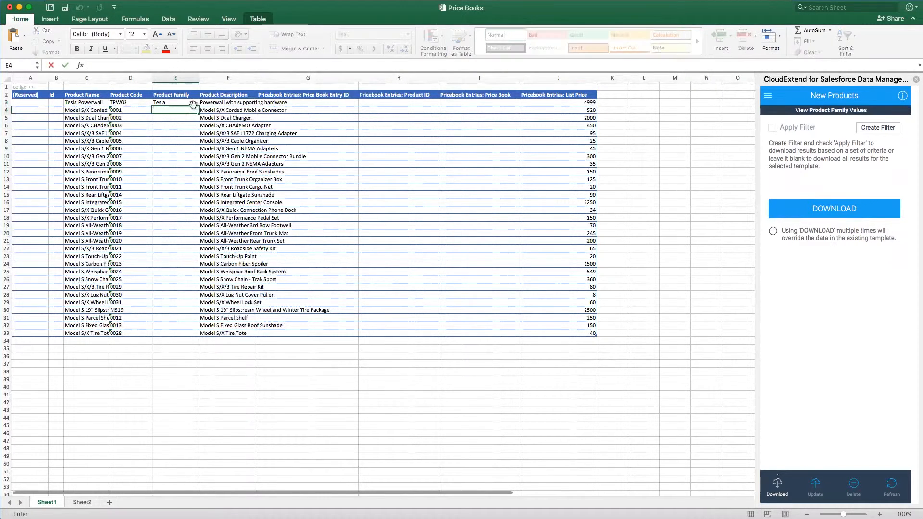
{"action": "double_click", "coordinate": [199, 105]}
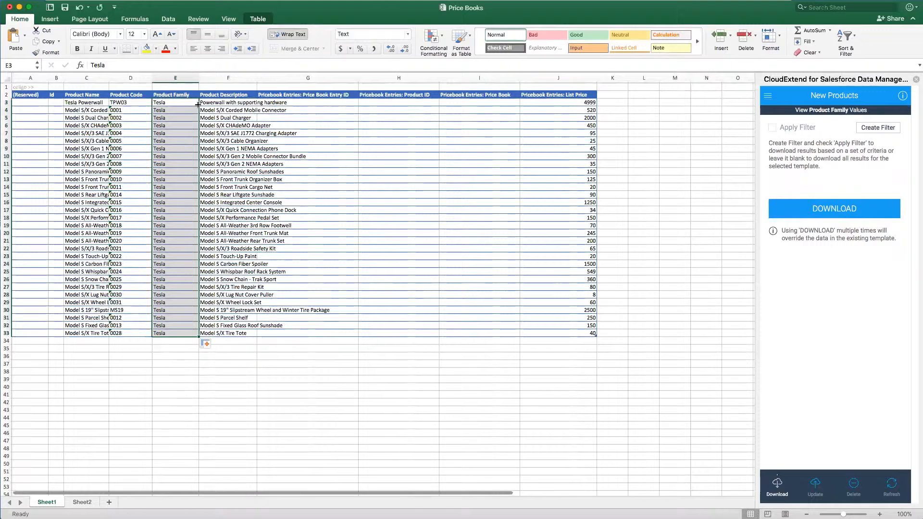
Step: Set Pricebook Entries: Price Book to Standard Price Book from the available field values and fill it down to all product rows
{"action": "left_click", "coordinate": [477, 102]}
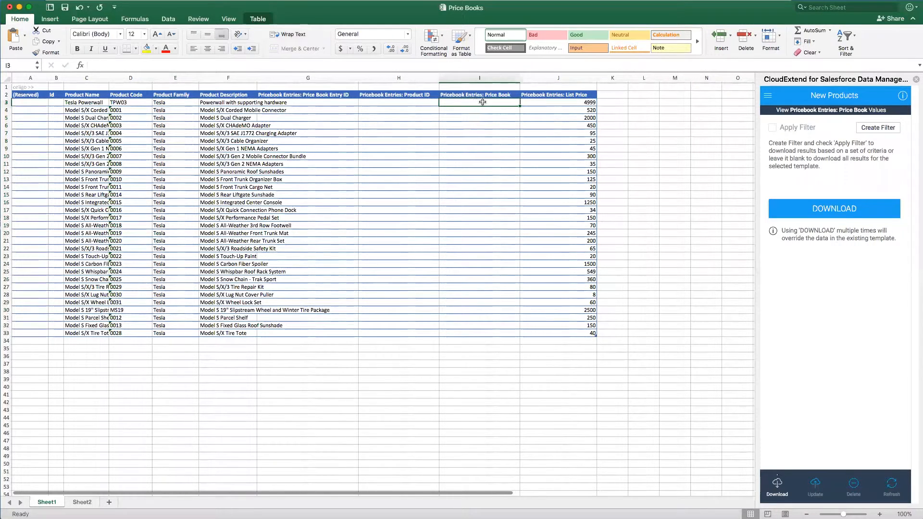
{"action": "type", "text": "stand"}
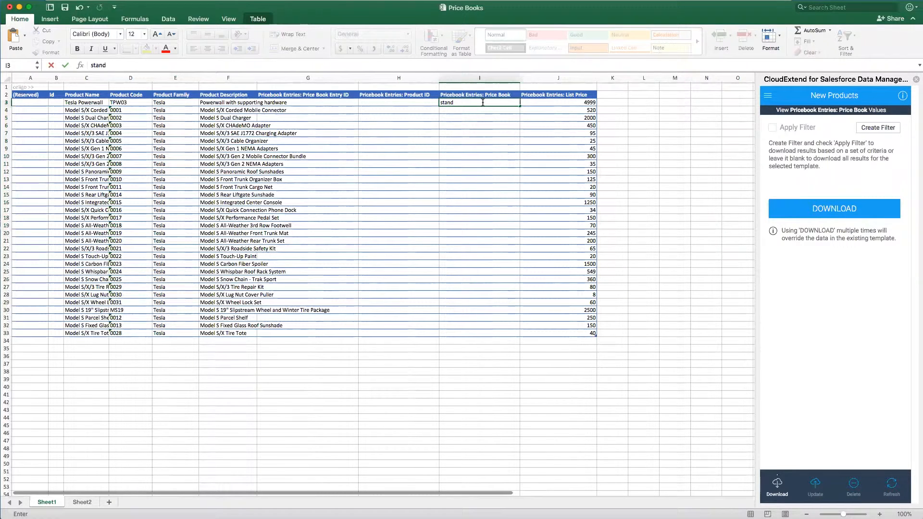
{"action": "key", "text": "BackSpace"}
{"action": "left_click", "coordinate": [801, 112]}
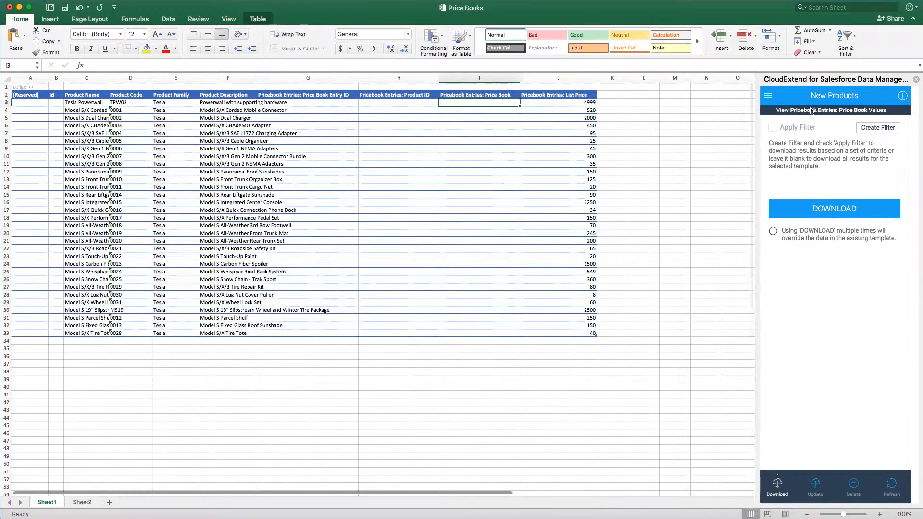
{"action": "left_click", "coordinate": [841, 112]}
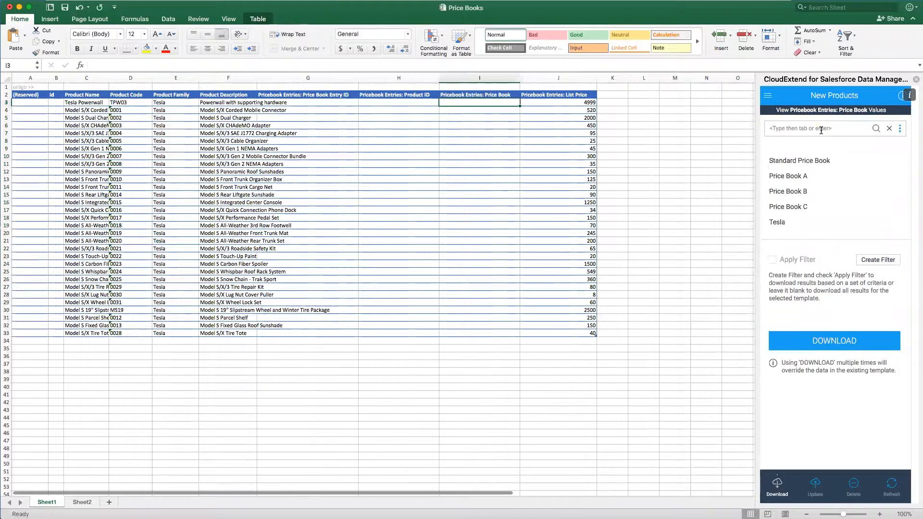
{"action": "left_click", "coordinate": [794, 161]}
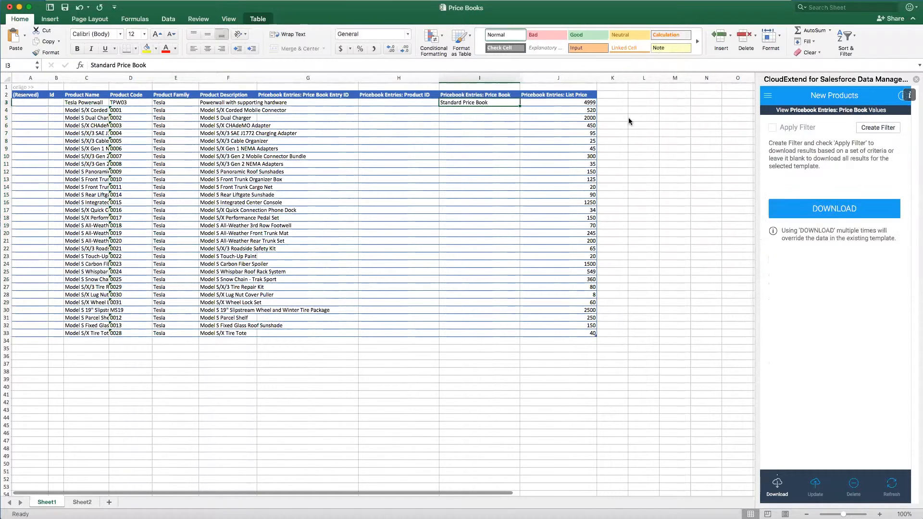
{"action": "double_click", "coordinate": [520, 104]}
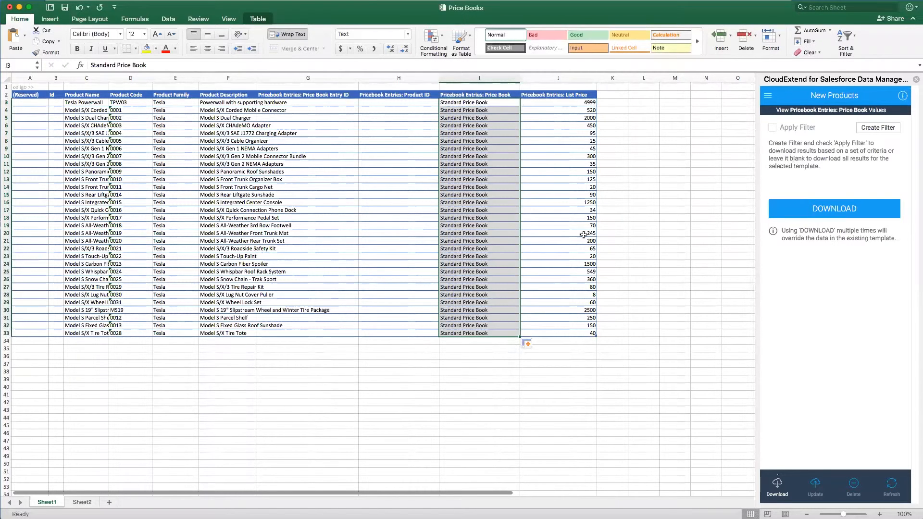
Step: Insert all rows of the template into Salesforce and widen the Id column
{"action": "left_click", "coordinate": [817, 486]}
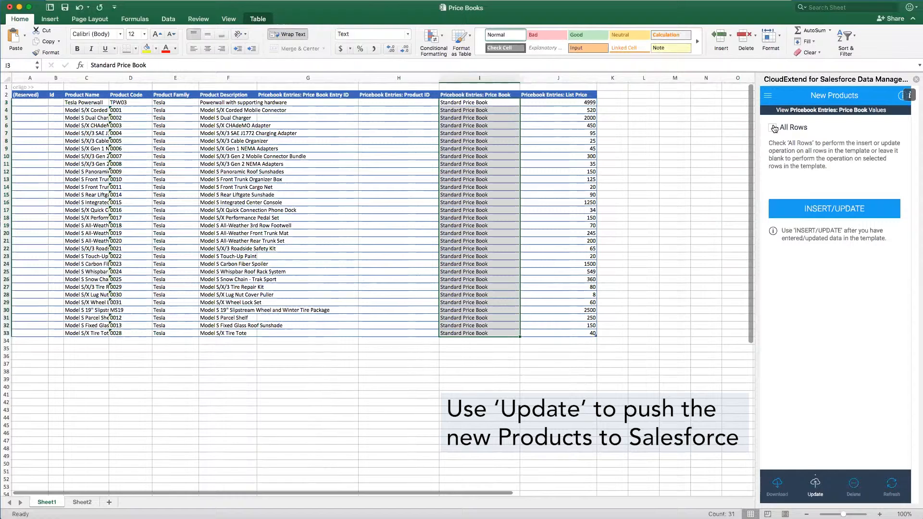
{"action": "left_click", "coordinate": [820, 213]}
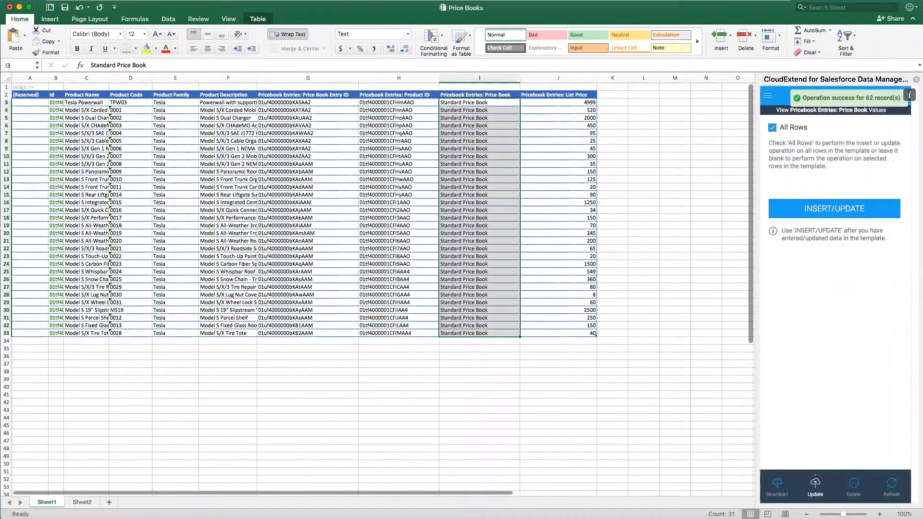
{"action": "mouse_move", "coordinate": [64, 78]}
{"action": "left_mouse_down"}
{"action": "mouse_move", "coordinate": [92, 84]}
{"action": "mouse_move", "coordinate": [70, 89]}
{"action": "left_mouse_up"}
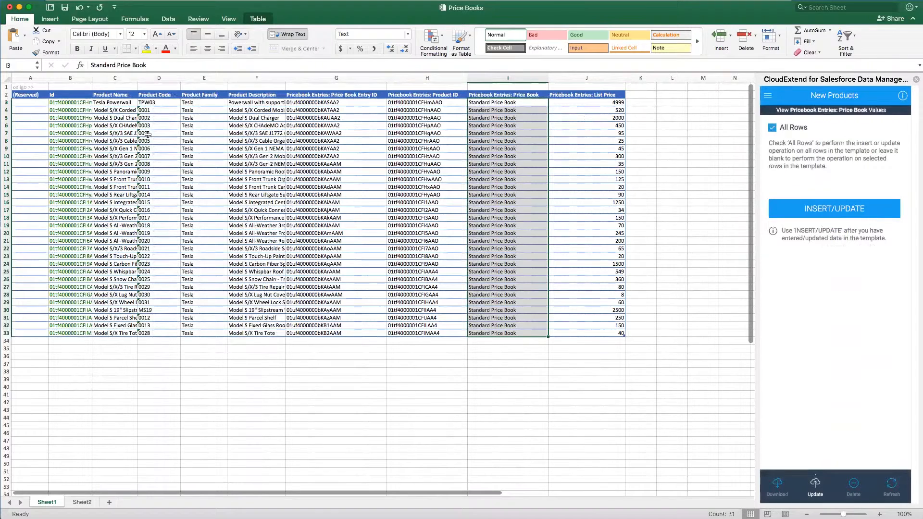
Step: Clear the Price Book Entry IDs of all products in cells G3 to G33
{"action": "left_click", "coordinate": [329, 102]}
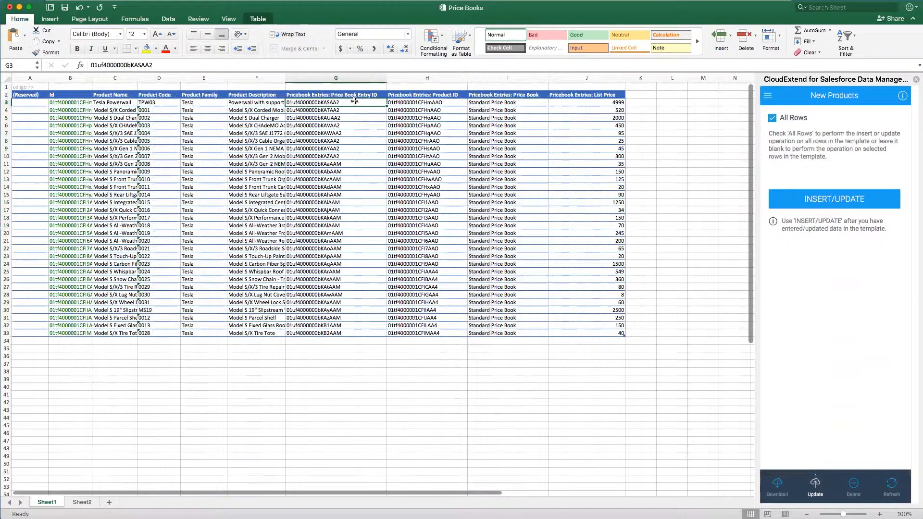
{"action": "left_click_drag", "start_coordinate": [352, 105], "coordinate": [327, 332]}
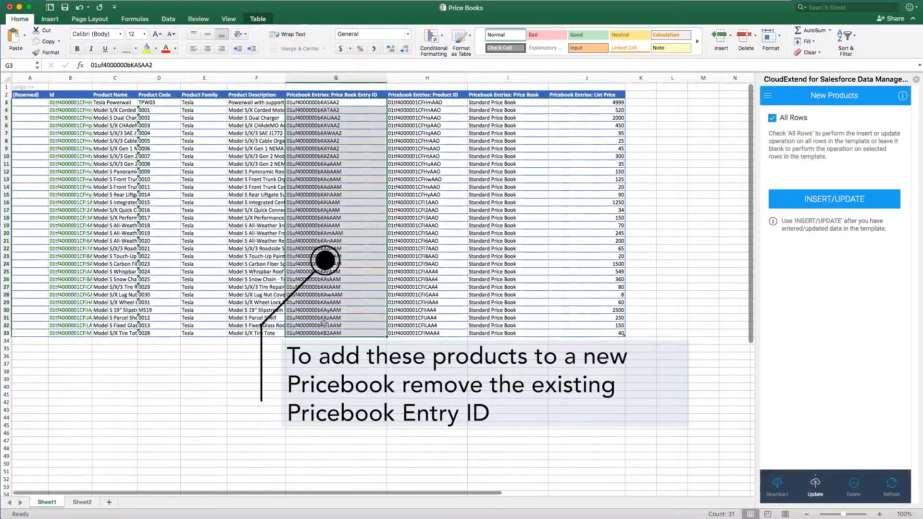
{"action": "key", "text": "Delete"}
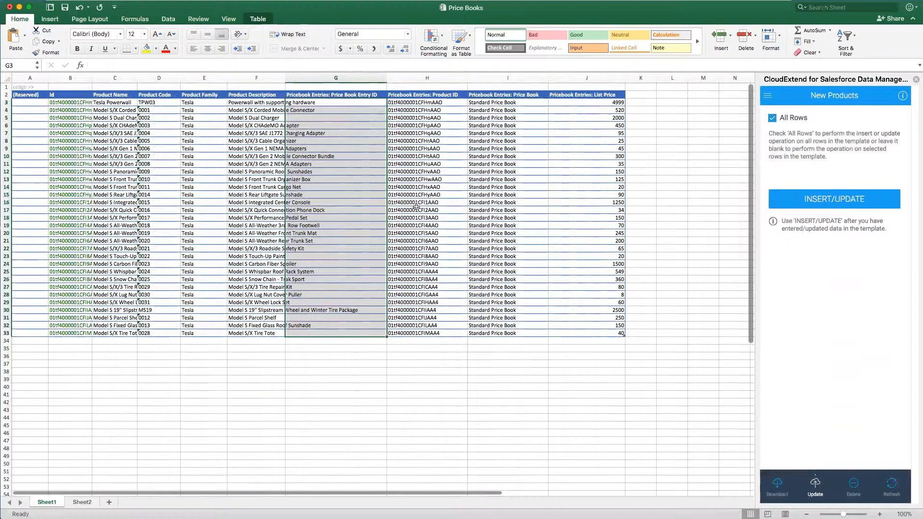
Step: Set Pricebook Entries: Price Book to Tesla for the first product and fill it down to all product rows
{"action": "left_click", "coordinate": [527, 102]}
{"action": "type", "text": "tesl"}
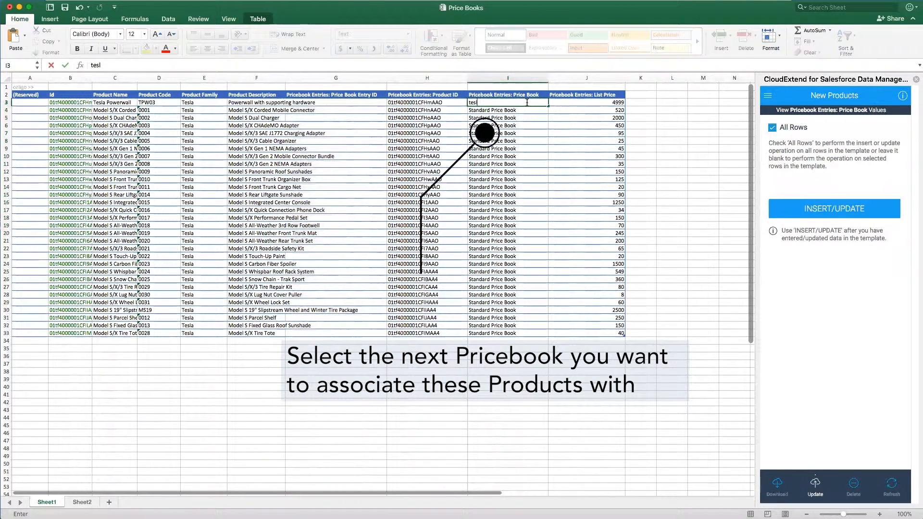
{"action": "key", "text": "Tab"}
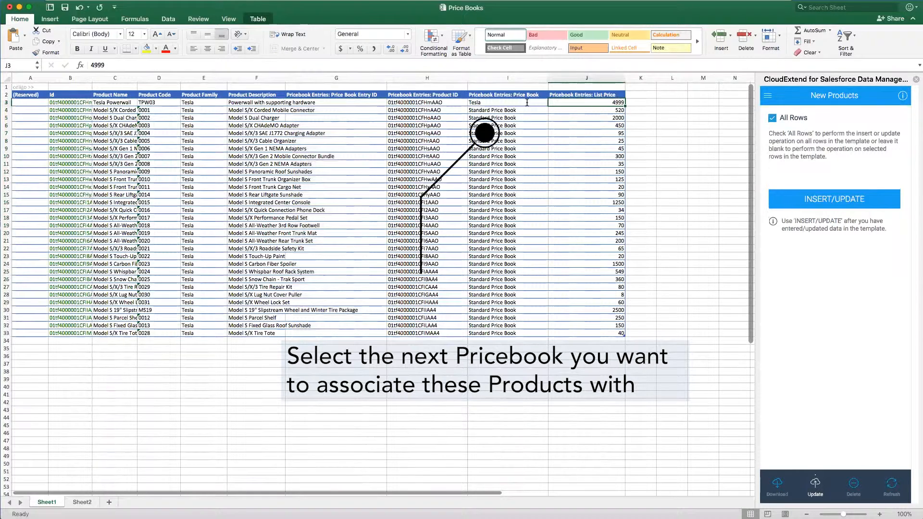
{"action": "left_click", "coordinate": [482, 100]}
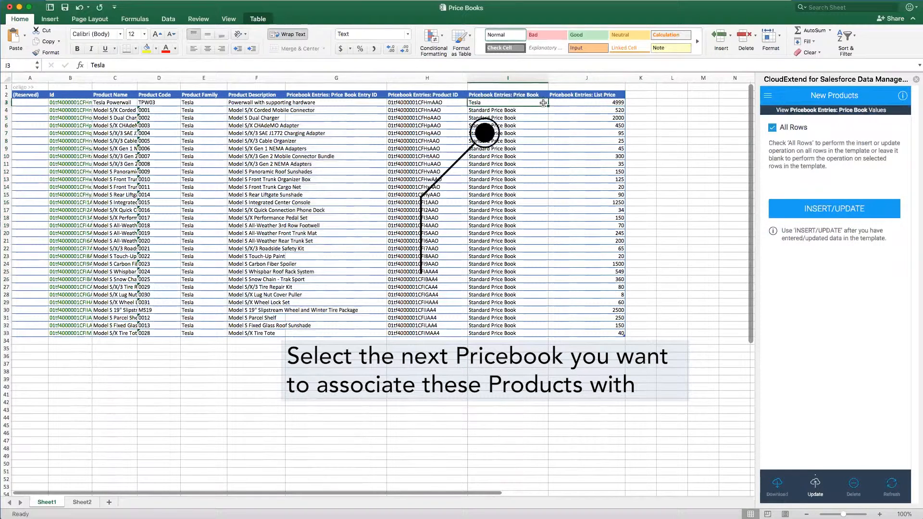
{"action": "double_click", "coordinate": [547, 106]}
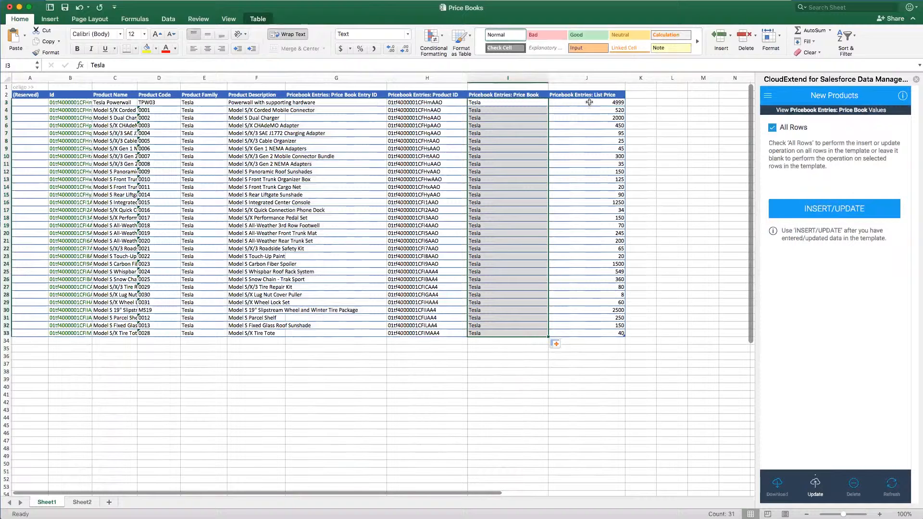
Step: Enter the price factor 1.1 in the empty cell L3 and copy that cell
{"action": "left_click", "coordinate": [667, 102]}
{"action": "type", "text": "1.1"}
{"action": "key", "text": "Return"}
{"action": "left_click", "coordinate": [678, 104]}
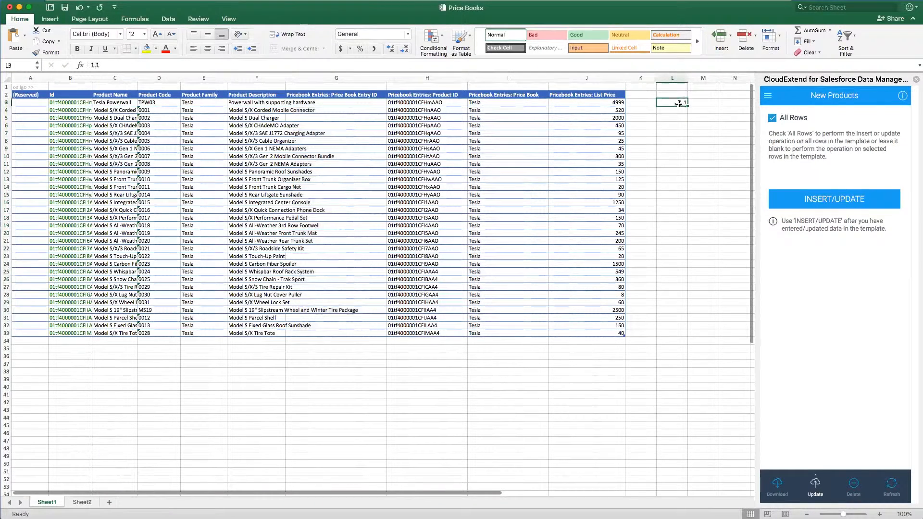
{"action": "key", "text": "super+c"}
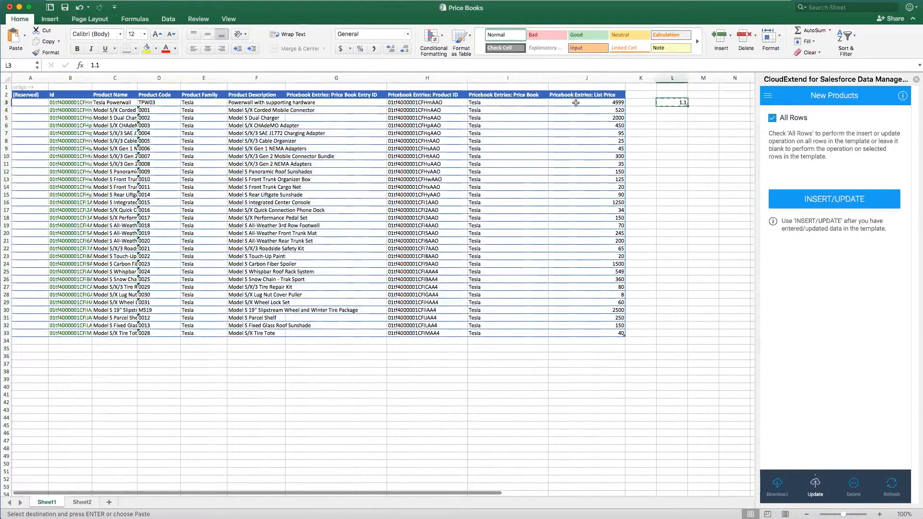
Step: Multiply the list prices in J3 to J33 by the copied 1.1 factor and insert/update all rows in Salesforce
{"action": "left_click_drag", "start_coordinate": [575, 103], "coordinate": [560, 334]}
{"action": "key", "text": "ctrl+super+v"}
{"action": "left_click", "coordinate": [462, 206]}
{"action": "left_click", "coordinate": [531, 266]}
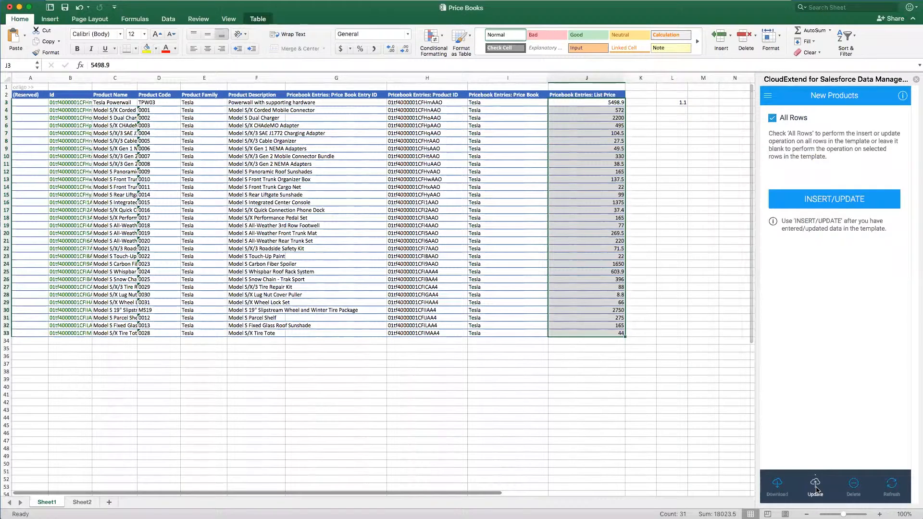
{"action": "left_click", "coordinate": [822, 200]}
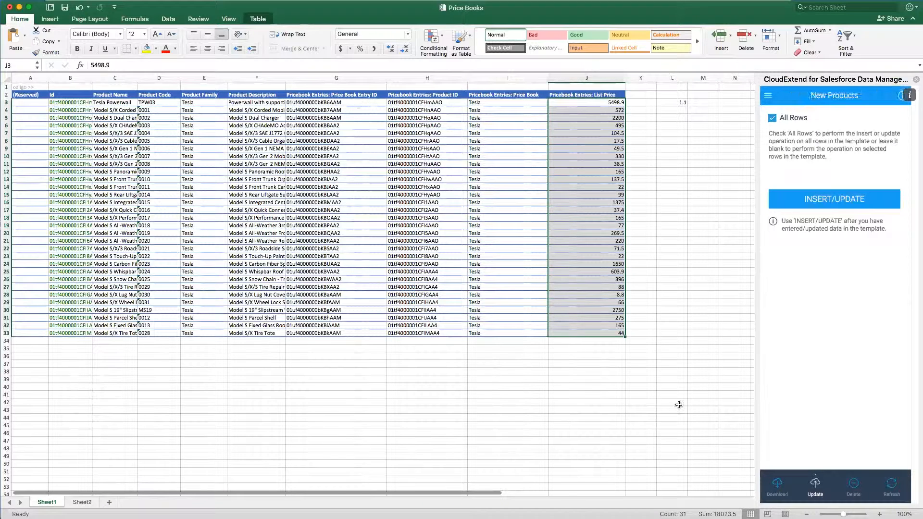
Step: Create a download filter for the template and add a rule on the Product object
{"action": "left_click", "coordinate": [778, 485]}
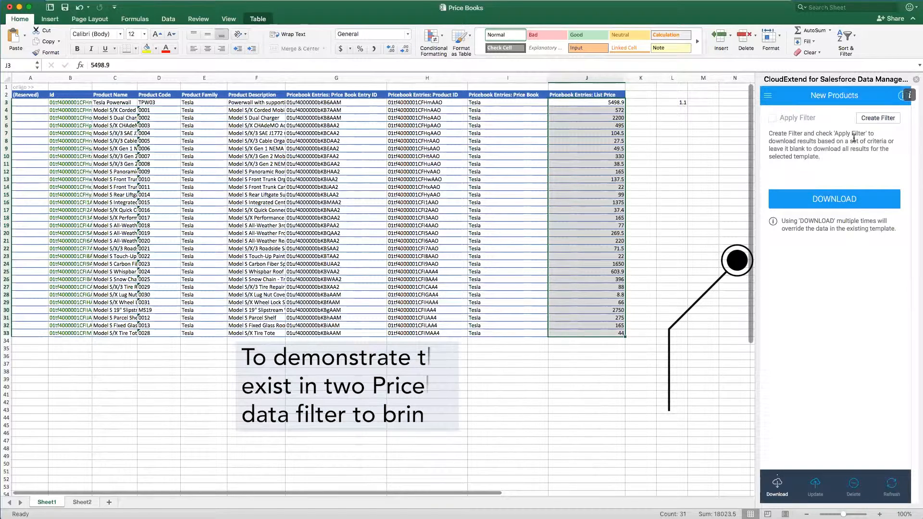
{"action": "left_click", "coordinate": [868, 118]}
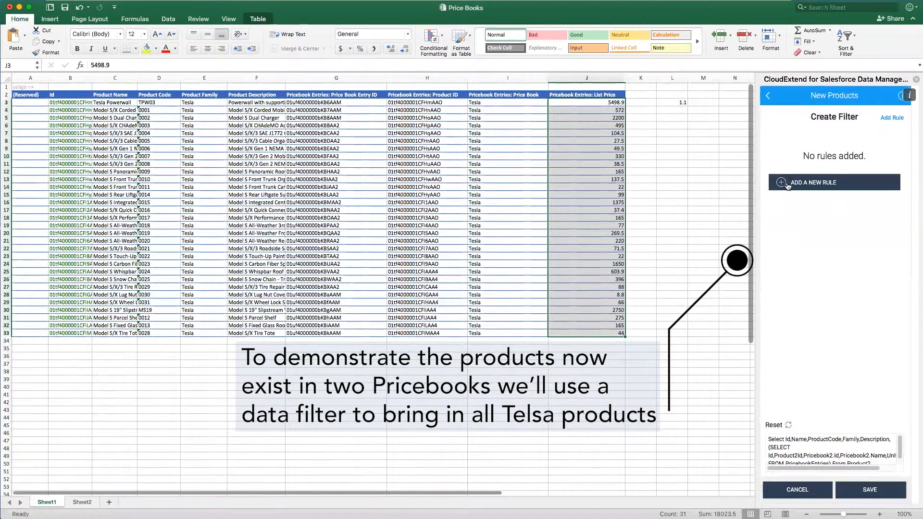
{"action": "left_click", "coordinate": [789, 185]}
{"action": "left_click", "coordinate": [820, 150]}
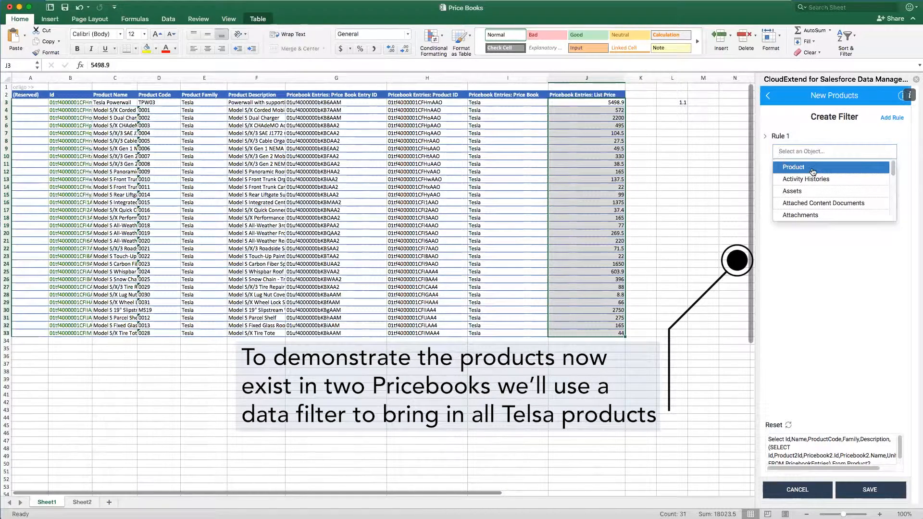
{"action": "left_click", "coordinate": [813, 172]}
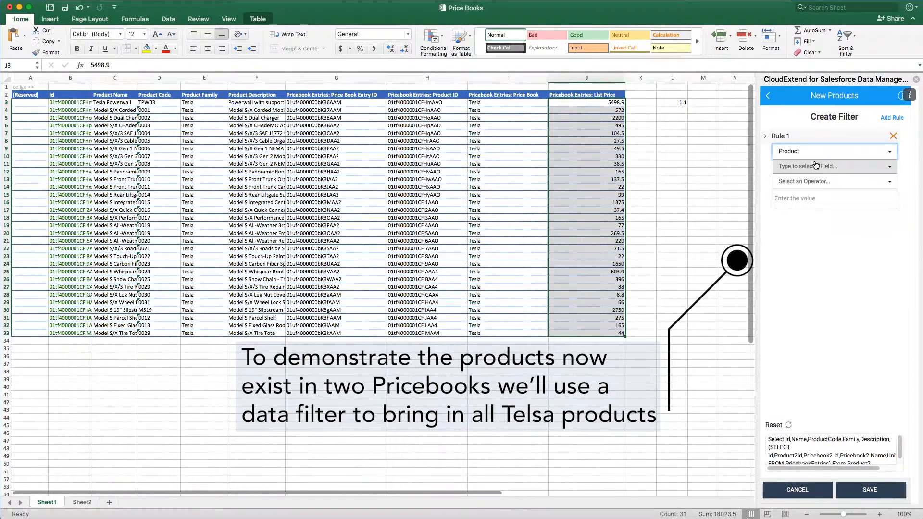
Step: Complete the filter rule as Product Family equals to Tesla and download the filtered records
{"action": "left_click", "coordinate": [814, 167]}
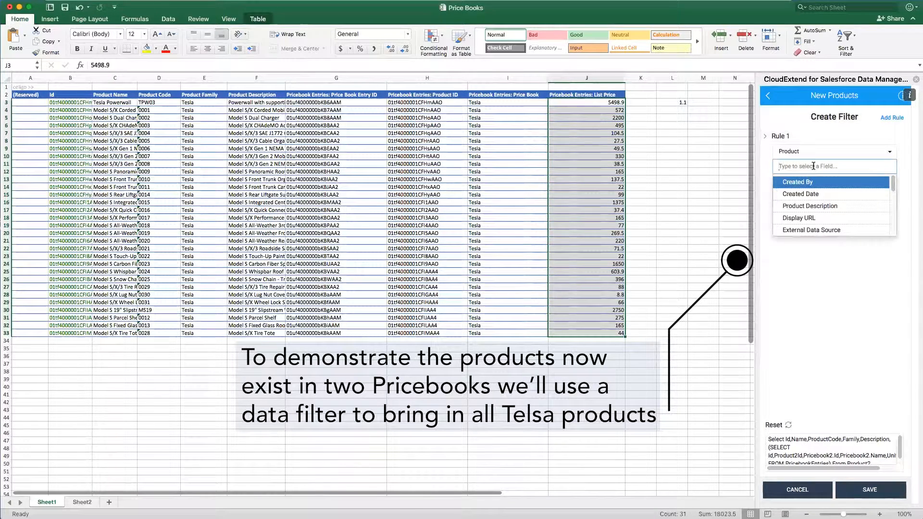
{"action": "type", "text": "fam"}
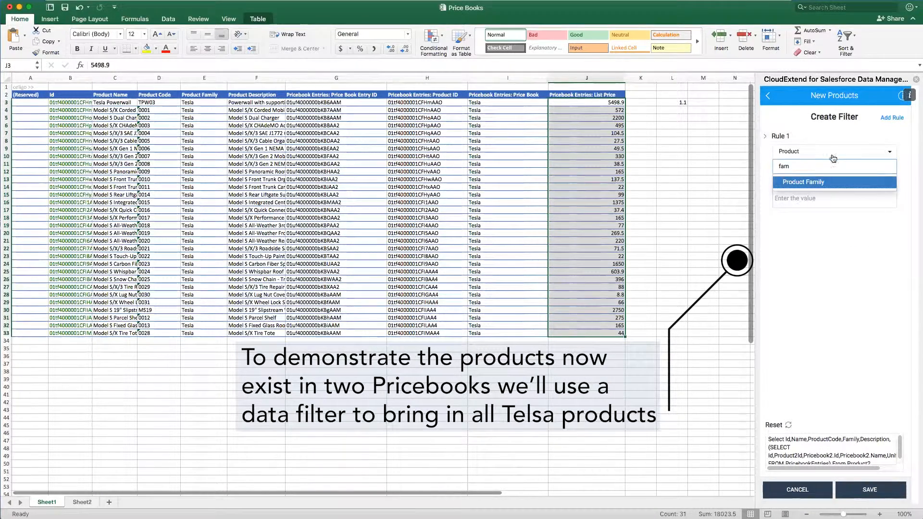
{"action": "left_click", "coordinate": [828, 182]}
{"action": "left_click", "coordinate": [818, 185]}
{"action": "left_click", "coordinate": [817, 198]}
{"action": "left_click", "coordinate": [817, 196]}
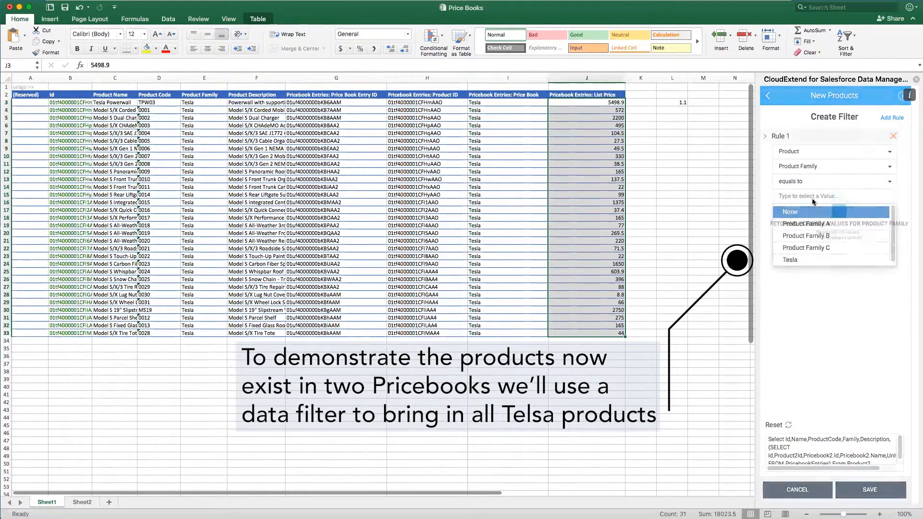
{"action": "left_click", "coordinate": [795, 260]}
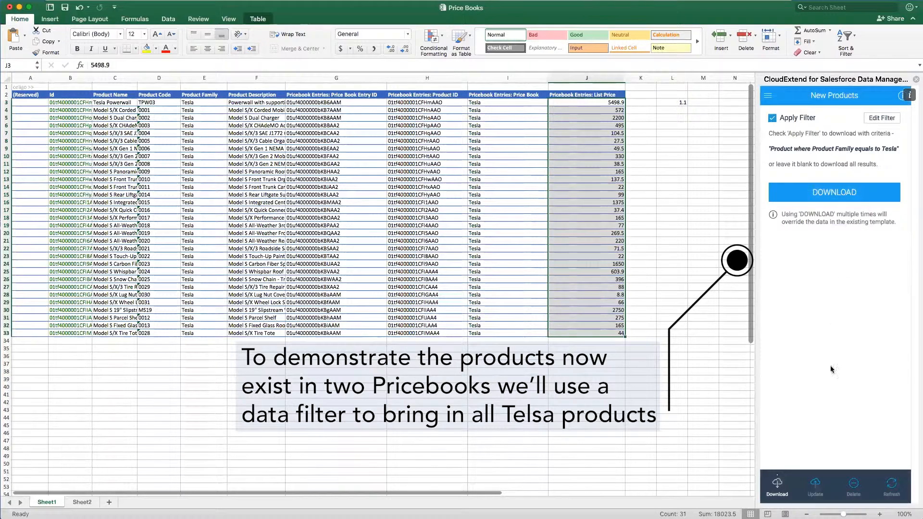
{"action": "left_click", "coordinate": [821, 193]}
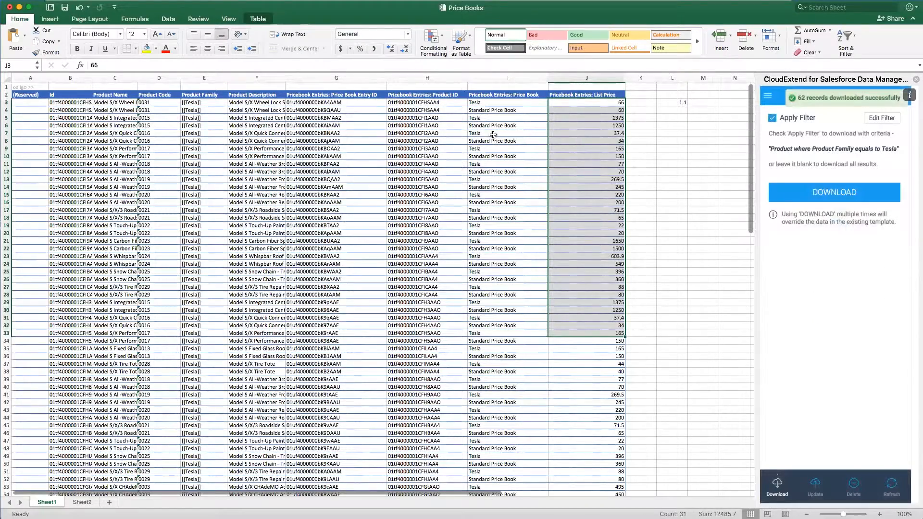
Step: Set the list prices of product 0031 to 78 in the Tesla price book and 67 in the Standard Price Book
{"action": "scroll", "coordinate": [494, 137], "scroll_direction": "down", "scroll_amount": 1}
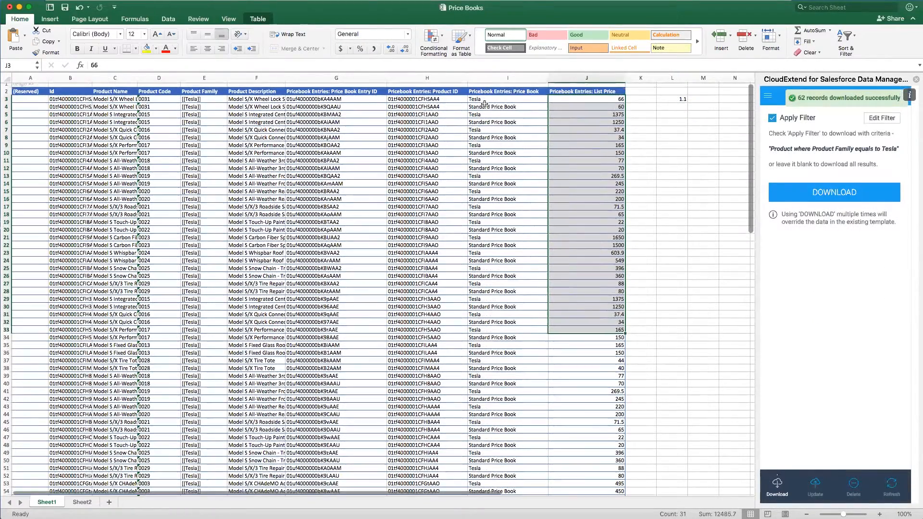
{"action": "left_click", "coordinate": [486, 101]}
{"action": "left_click", "coordinate": [500, 107]}
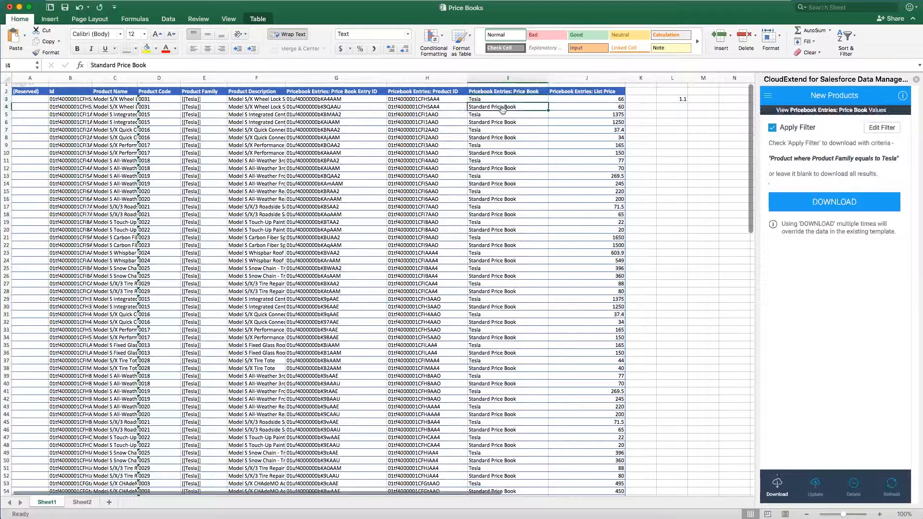
{"action": "left_click", "coordinate": [611, 100]}
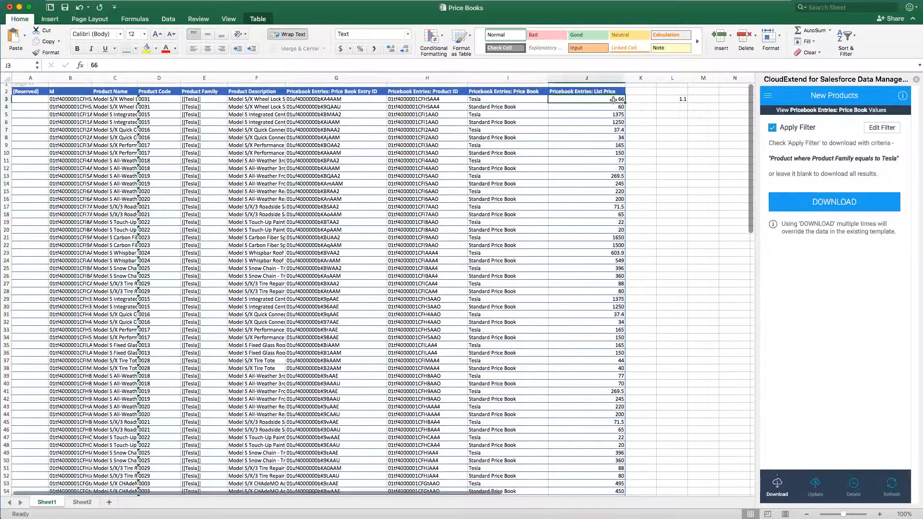
{"action": "type", "text": "78"}
{"action": "key", "text": "Return"}
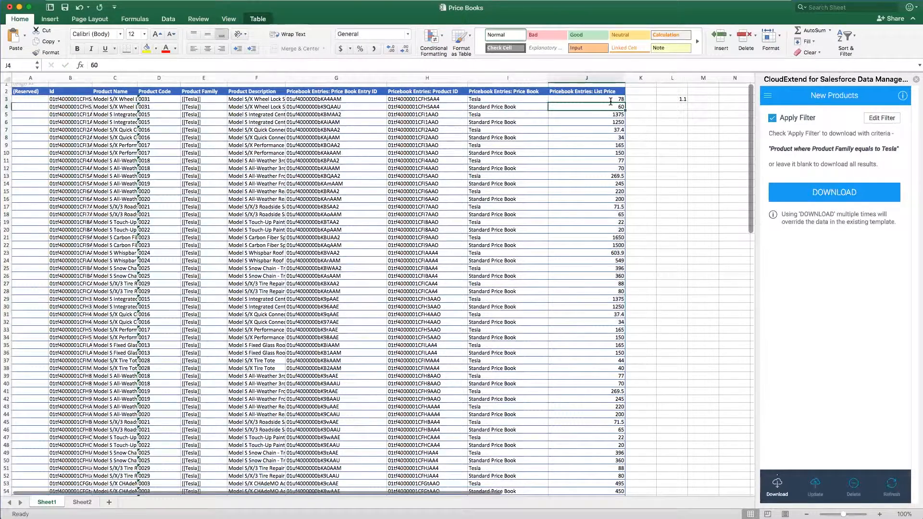
{"action": "type", "text": "67"}
{"action": "key", "text": "Return"}
Step: Update only the Tesla and Standard Price Book rows of product 0031 in Salesforce, with All Rows unchecked
{"action": "left_click_drag", "start_coordinate": [500, 96], "coordinate": [498, 106]}
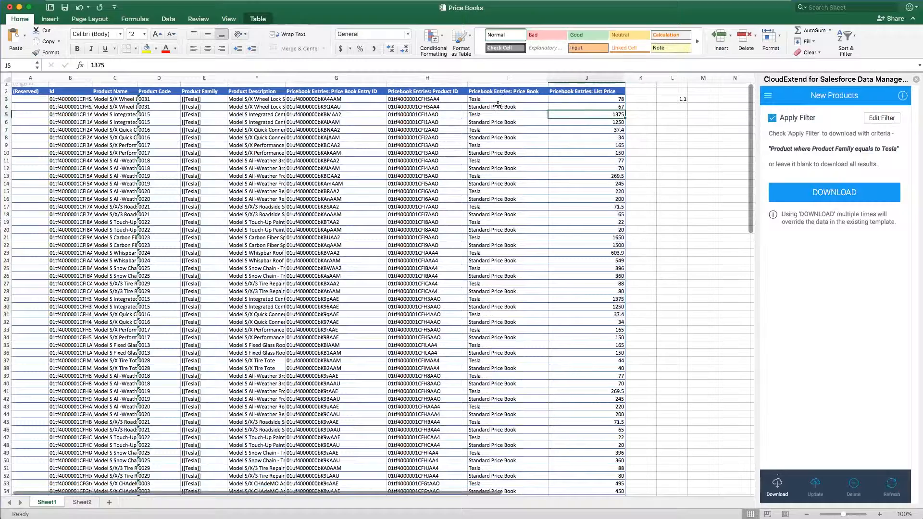
{"action": "left_click", "coordinate": [814, 486]}
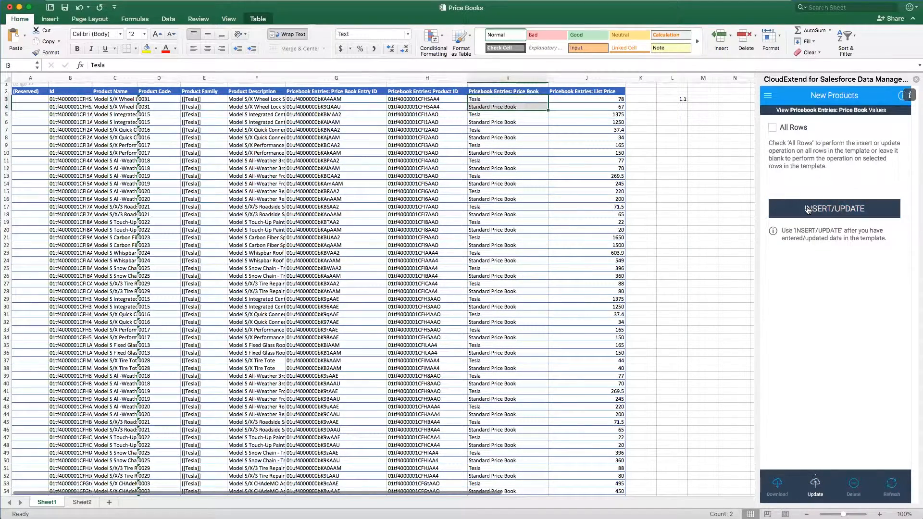
{"action": "left_click", "coordinate": [808, 209]}
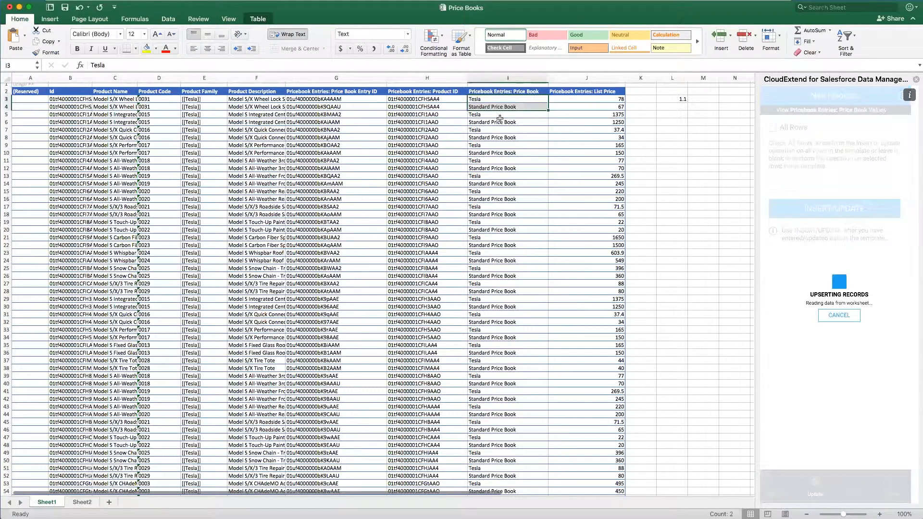